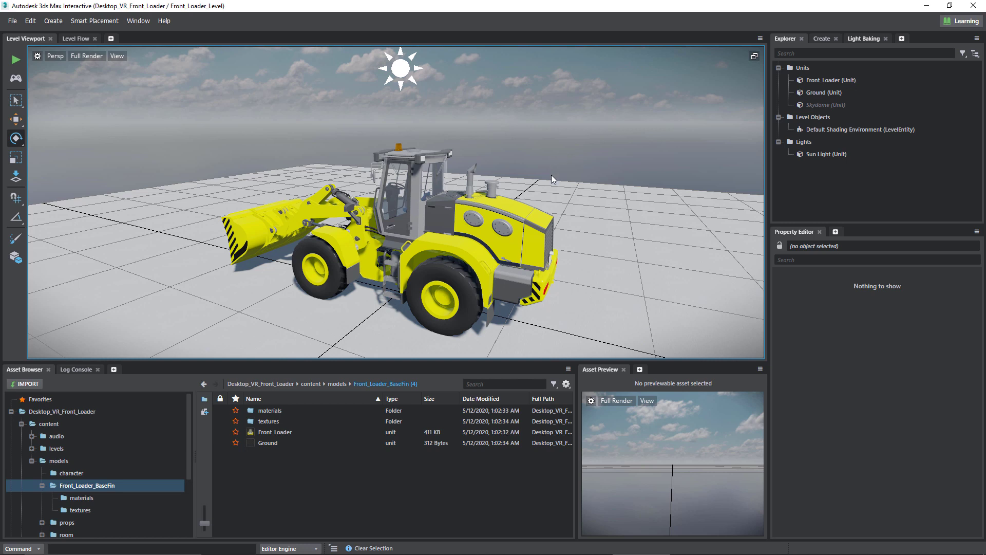
Open the front loader model's materials folder in the asset browser
click(458, 246)
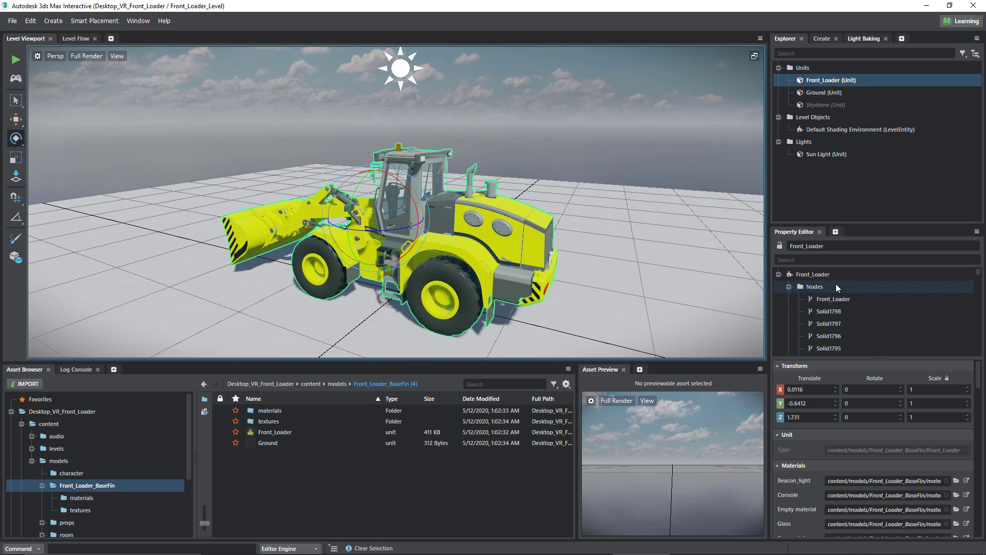
scroll(978, 385, down, 10)
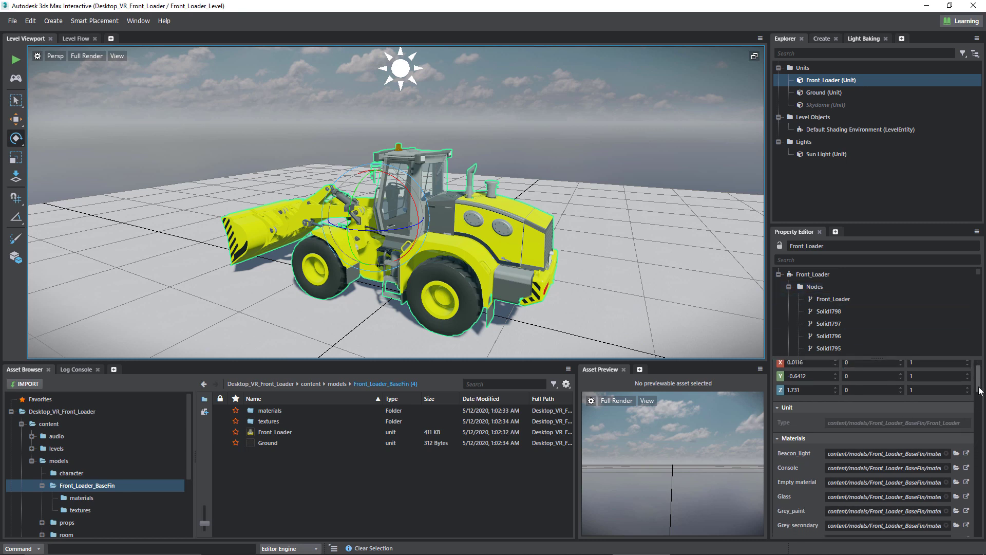
scroll(813, 492, down, 10)
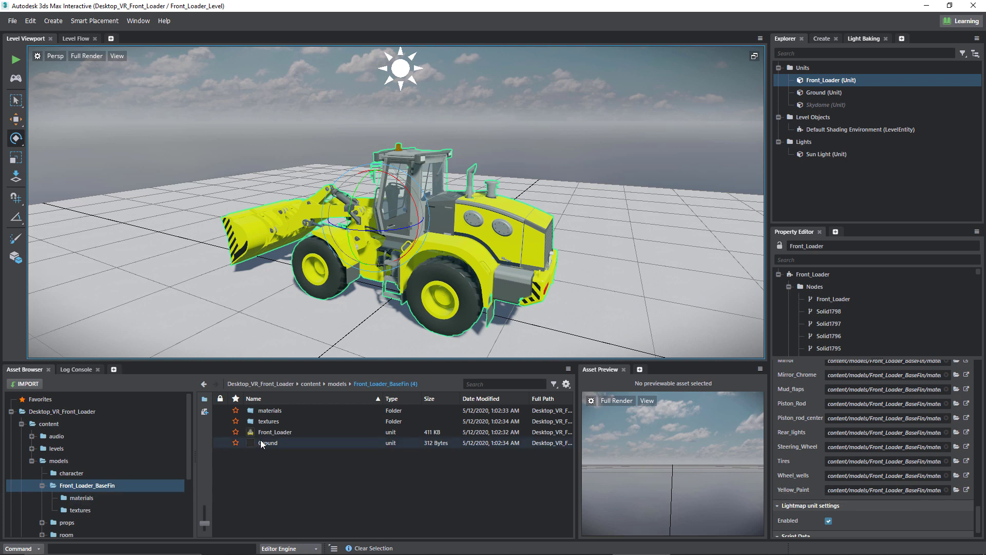
click(267, 411)
double_click(266, 412)
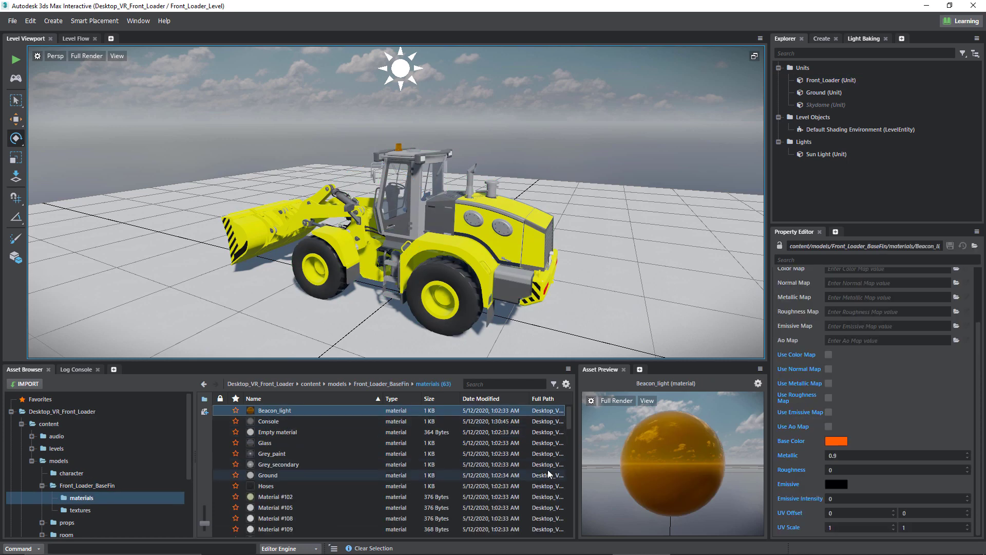
drag(571, 428, 574, 408)
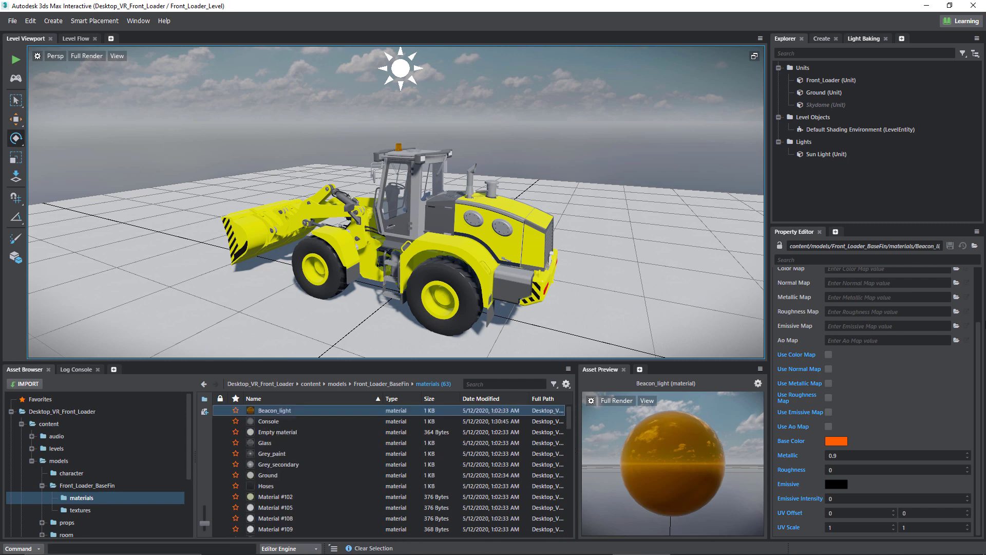
Reselect the loader and open its Tires material: black base colour, metallic 0, roughness 0.33
click(491, 263)
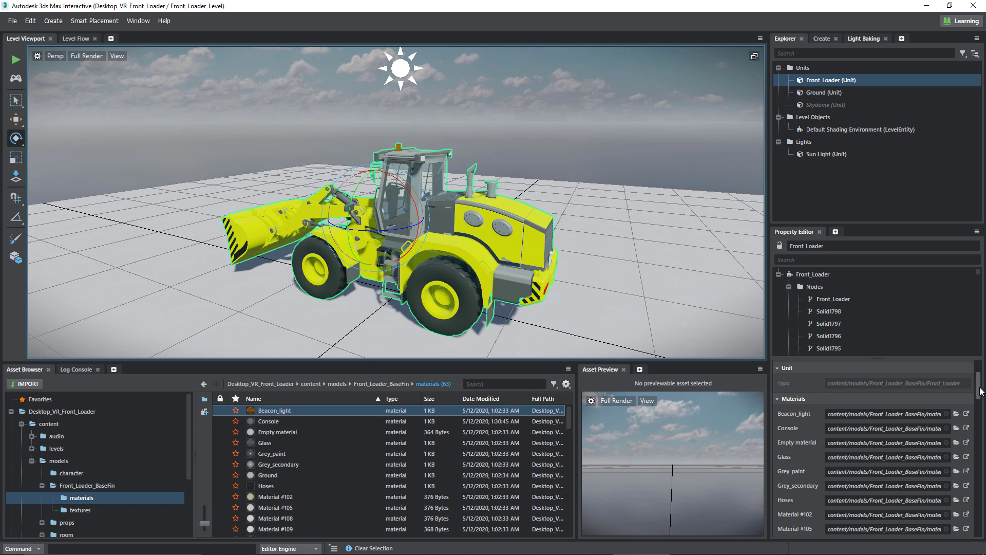
drag(979, 387, 982, 530)
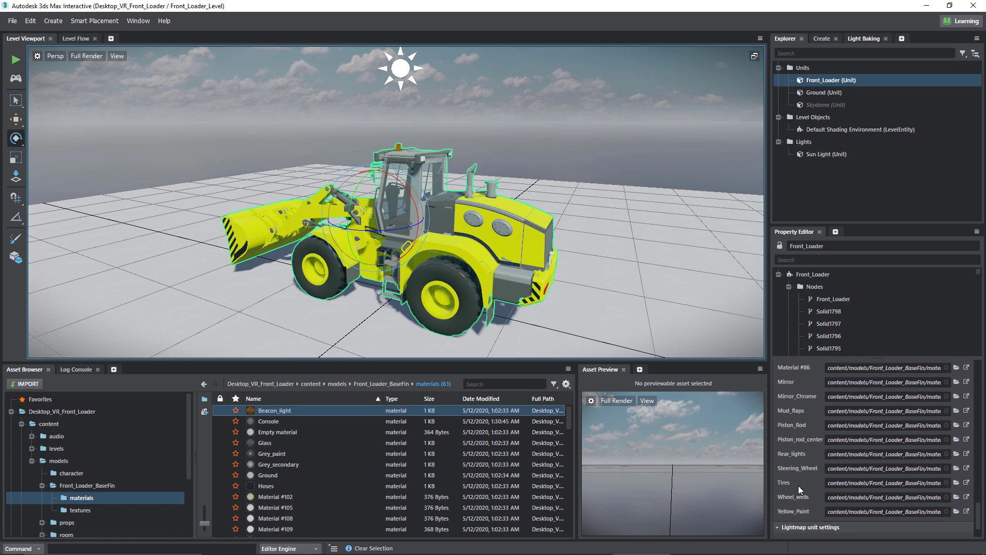
click(967, 482)
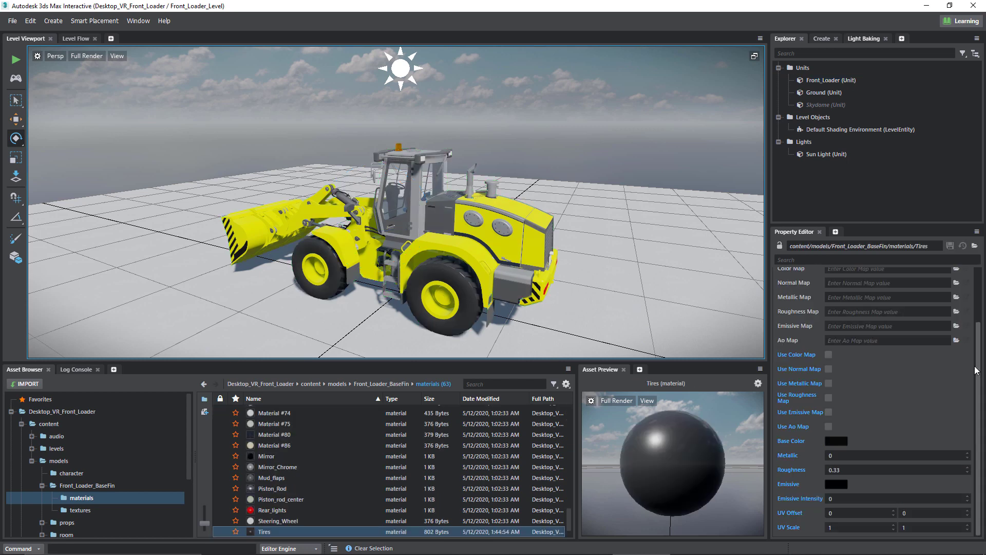
scroll(980, 385, up, 2)
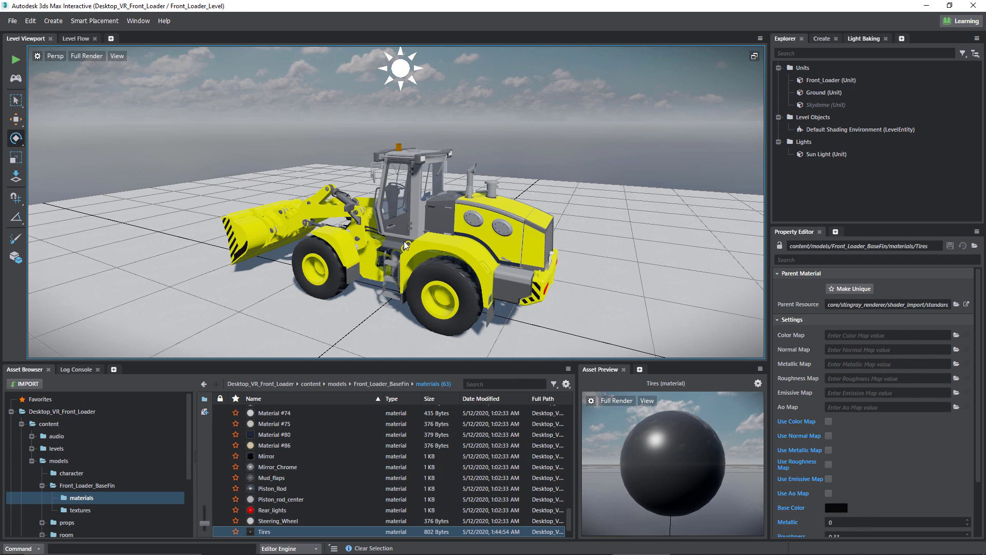
Change the Tires base colour to magenta (sRGB FF008C)
click(834, 509)
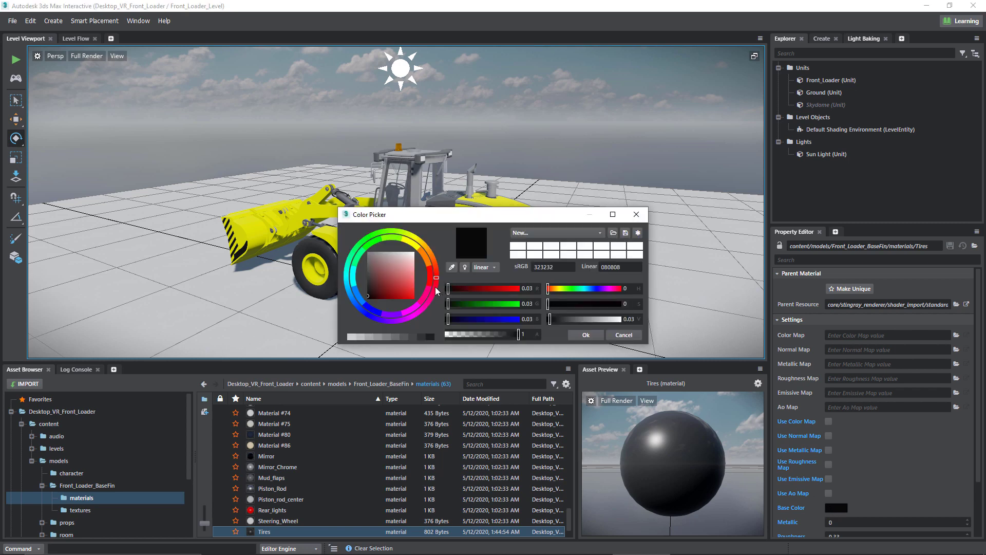
click(430, 297)
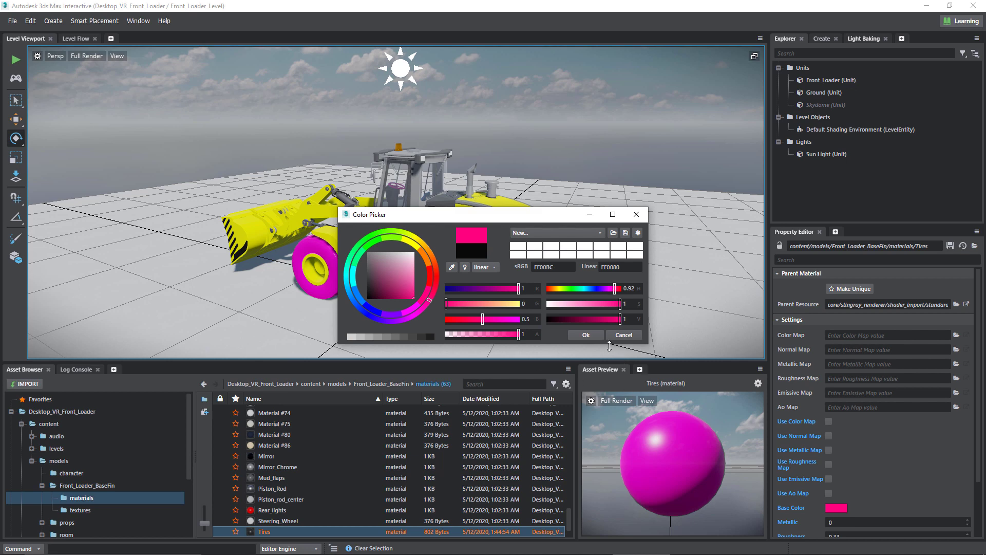
click(591, 335)
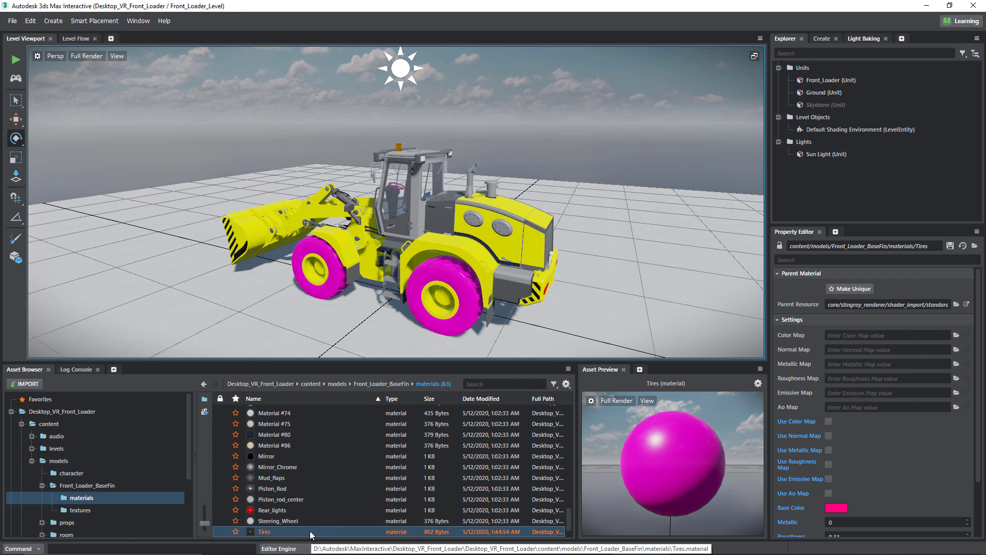
Discard the magenta change so the Tires material reverts to its saved black
right_click(281, 532)
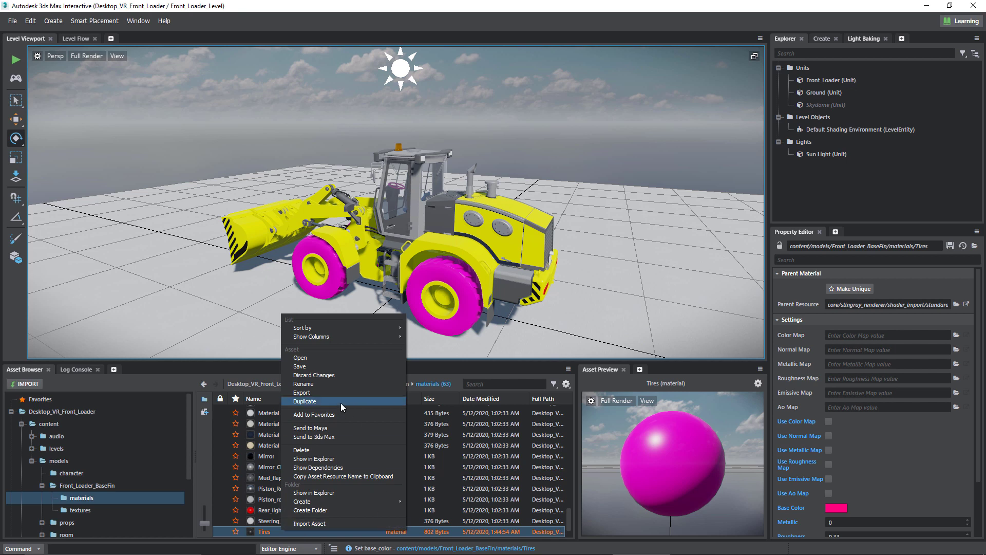
click(308, 376)
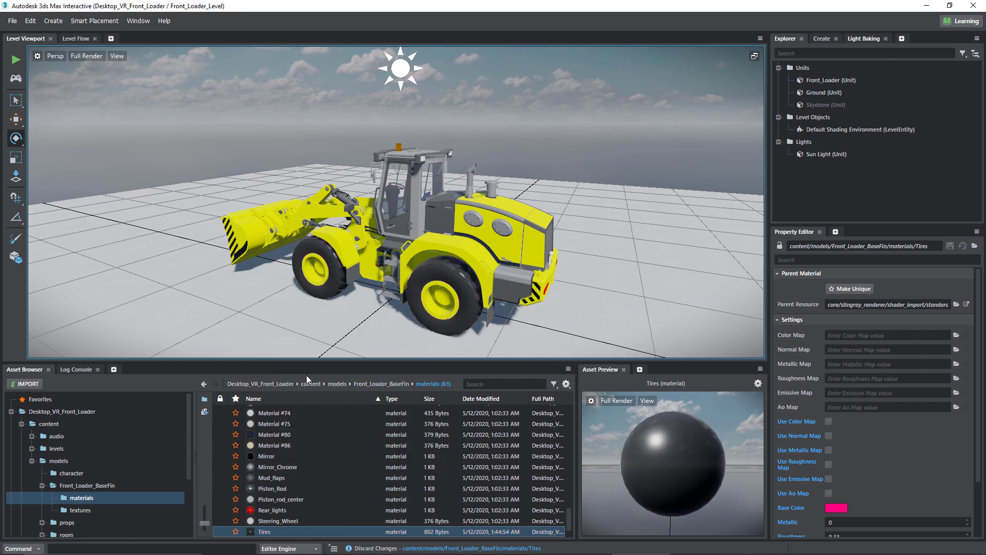
right_click(270, 531)
click(840, 510)
Set the Tires base colour to red (sRGB FF3232) and save the material
click(838, 508)
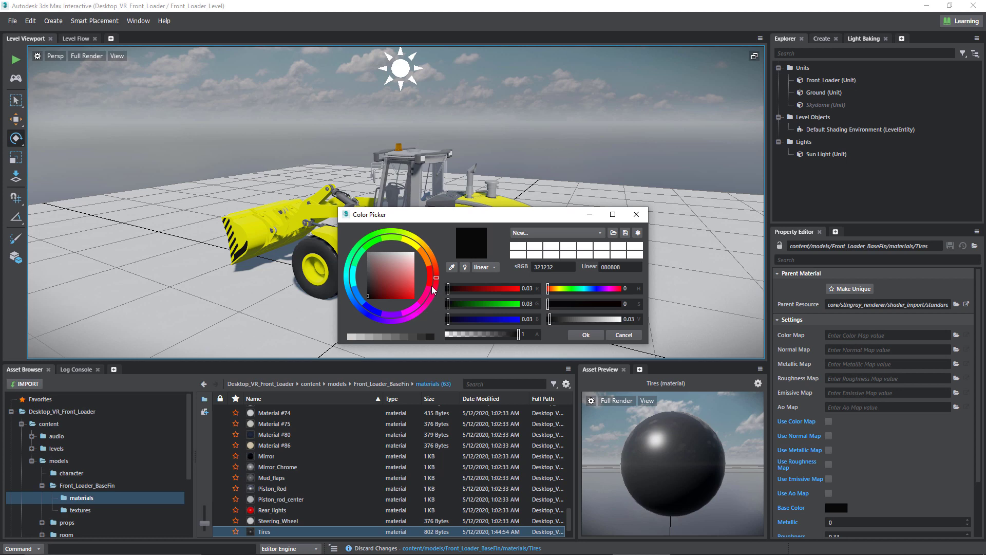
drag(448, 288, 519, 289)
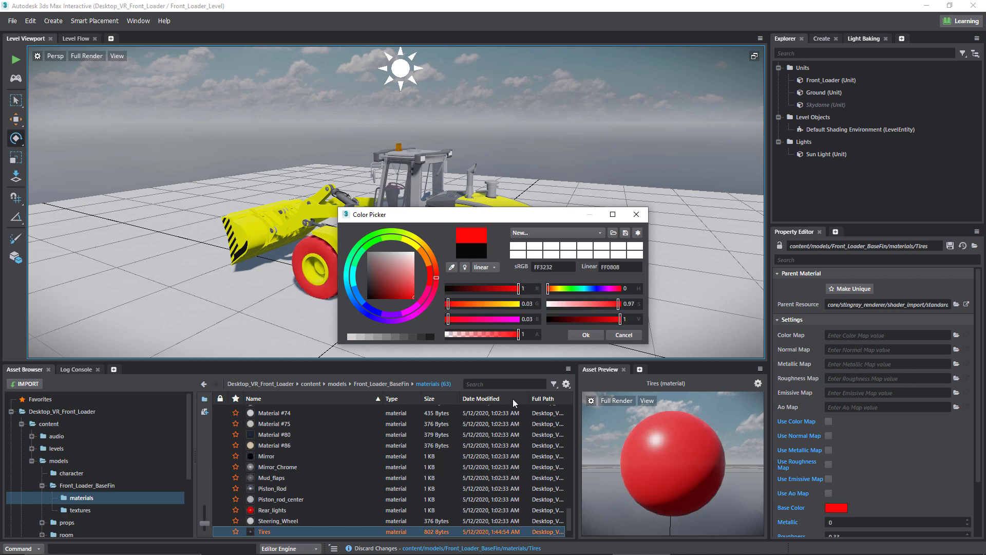
click(585, 333)
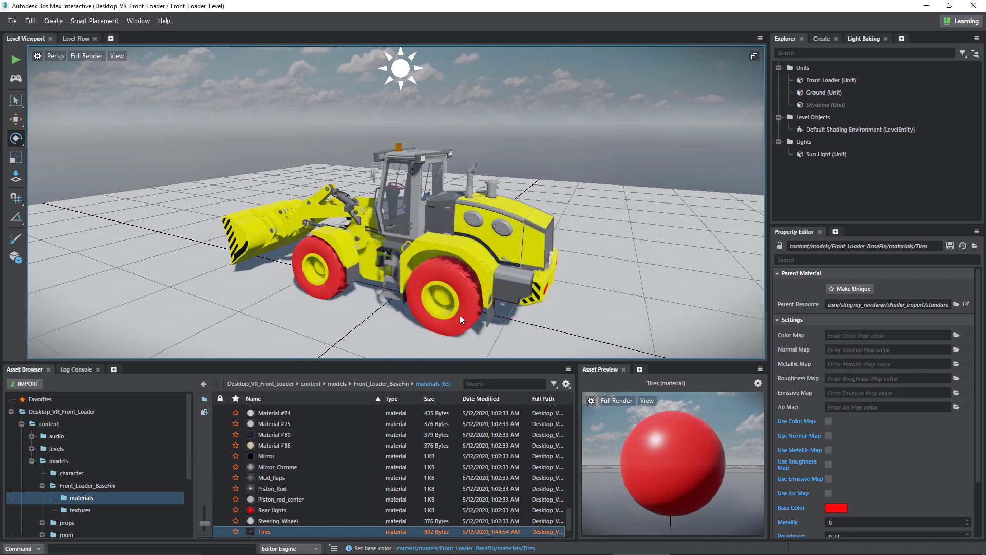
right_click(266, 533)
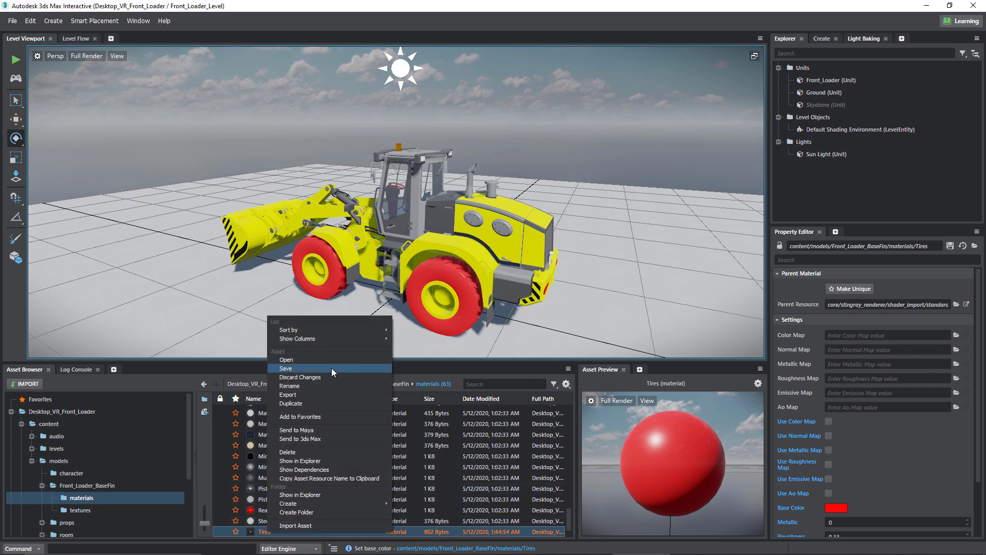
click(331, 367)
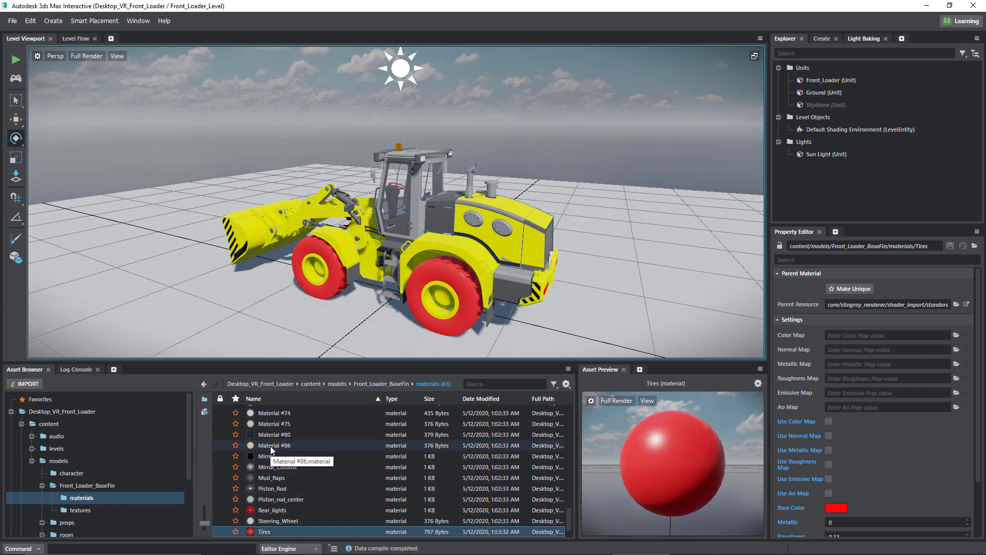
Change the Tires base colour from red to a near-white pale tint
click(844, 511)
drag(391, 272, 421, 254)
click(594, 335)
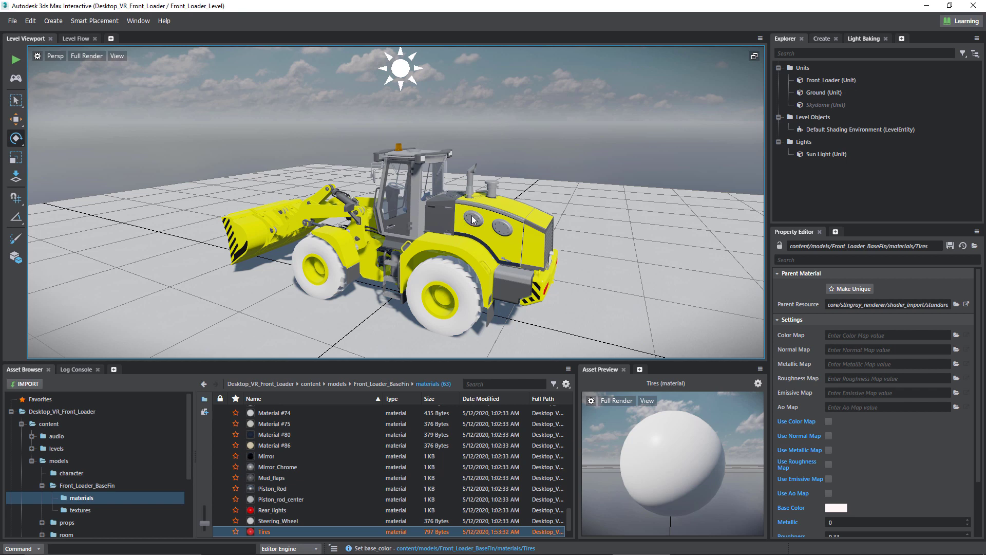
In 3ds Max 2020, give Tires a mint-green base colour and connect the Interactive live link
key(alt+Tab)
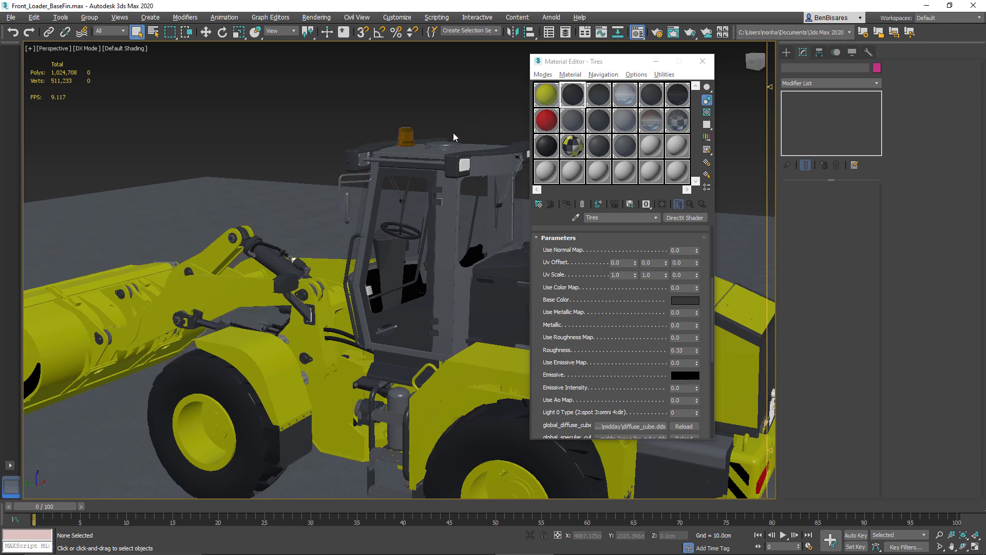
scroll(473, 154, down, 10)
scroll(452, 131, up, 8)
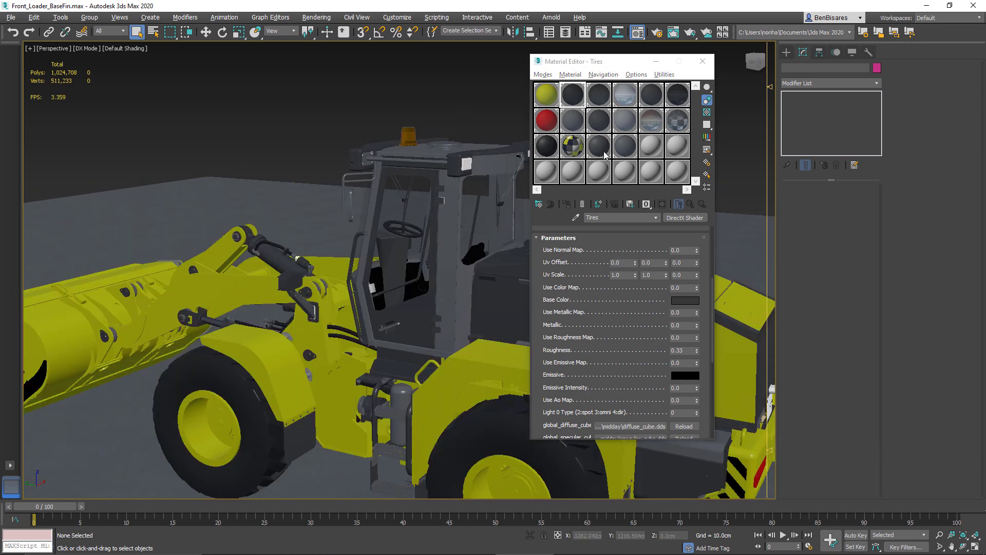
click(692, 301)
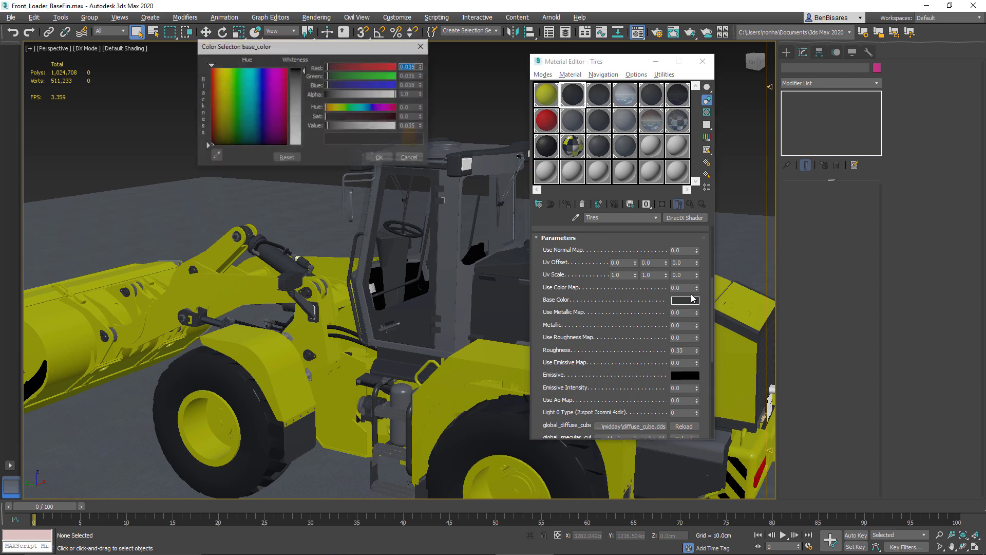
click(251, 86)
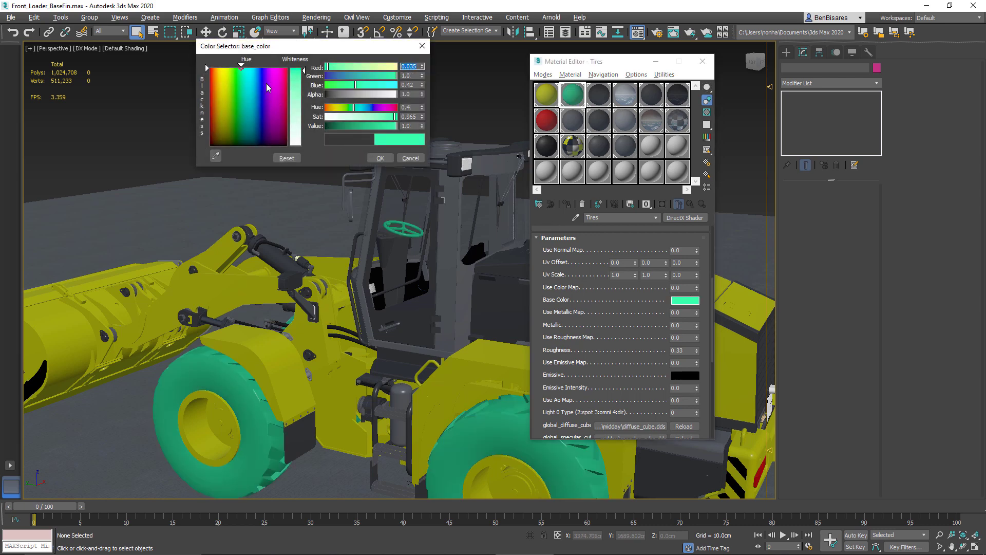
click(381, 158)
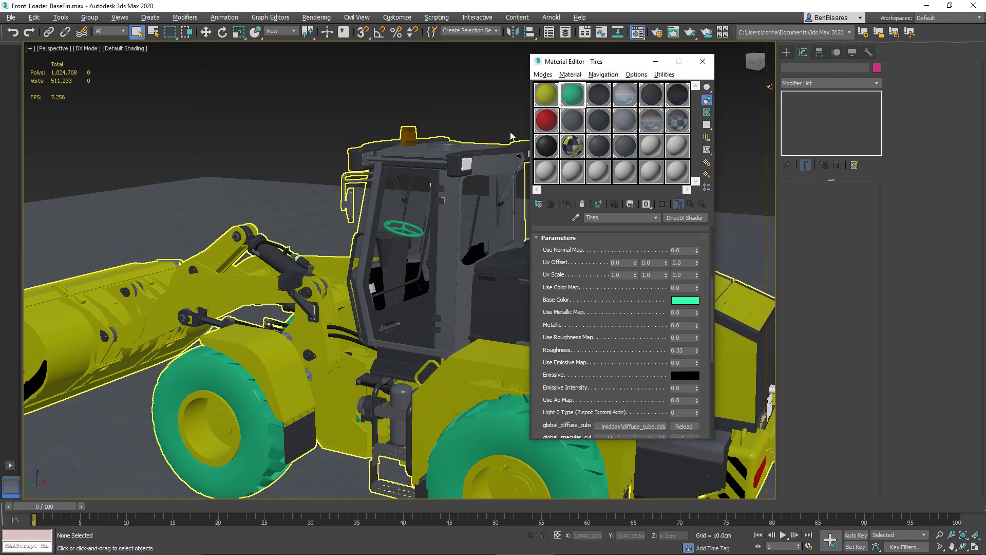
click(477, 18)
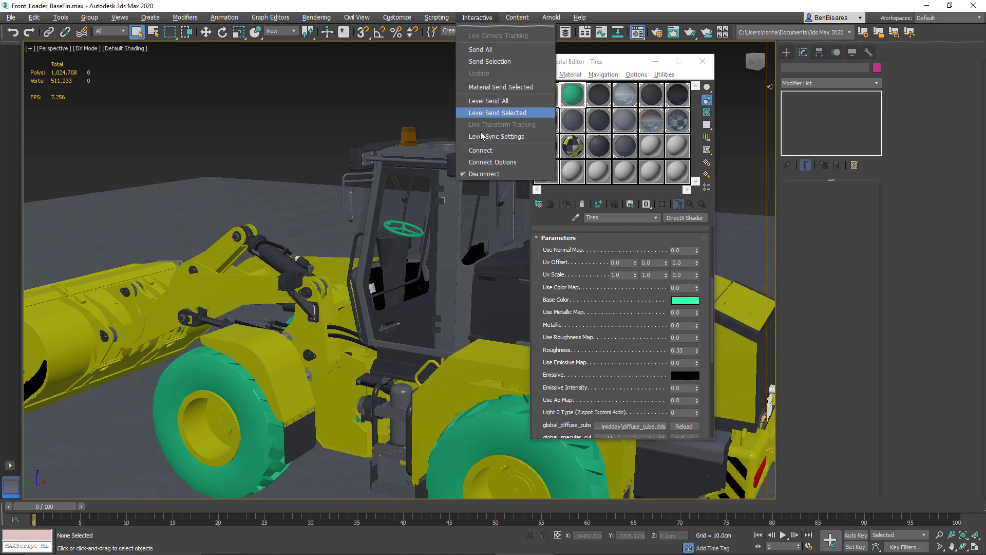
click(481, 150)
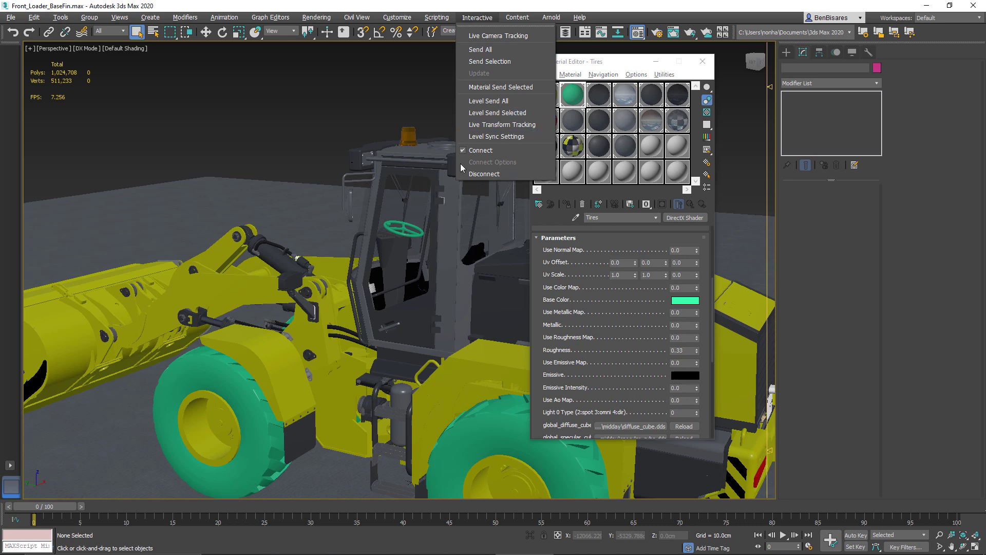
Send the selected loader to content/models/Front_Loader_BaseFin with Level Send Selected
click(504, 112)
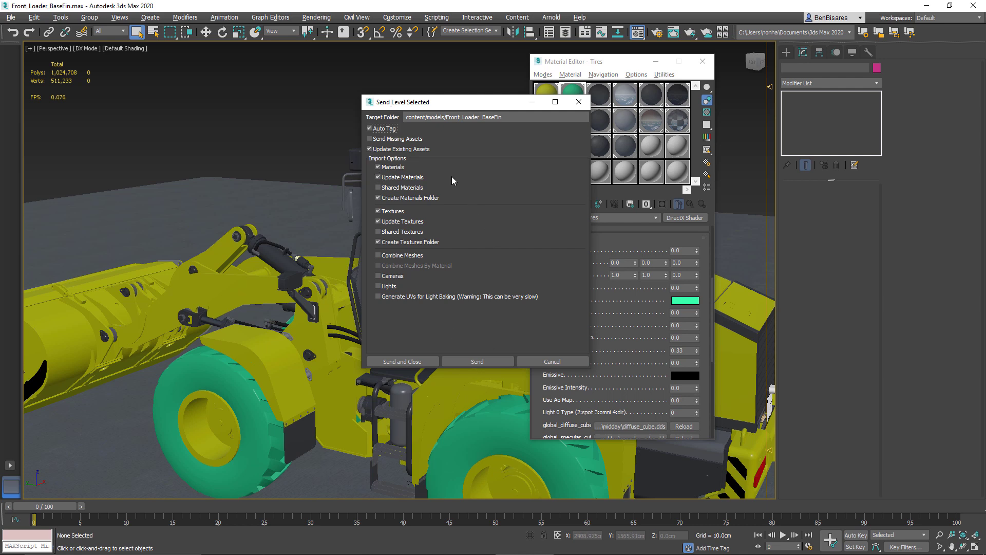
click(369, 149)
click(370, 149)
click(379, 178)
click(433, 359)
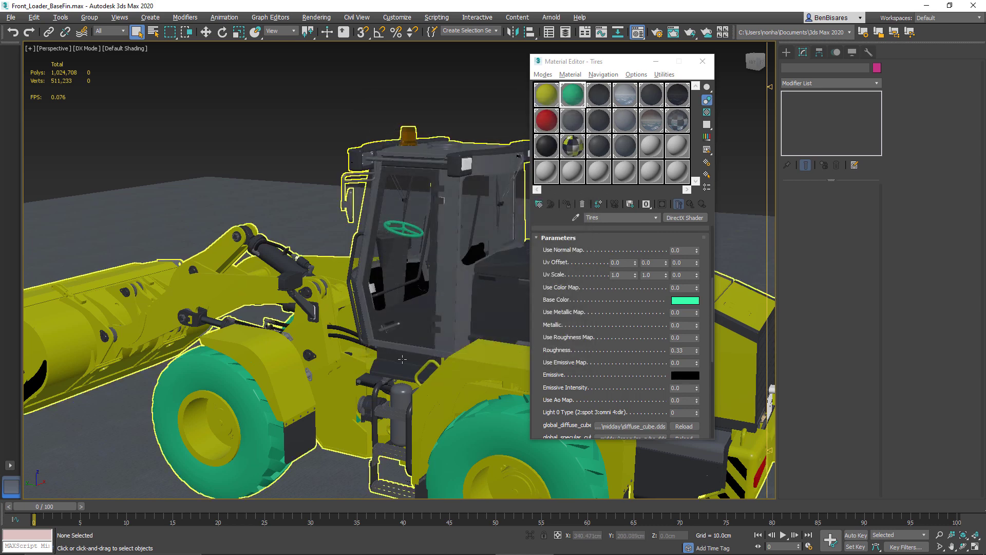